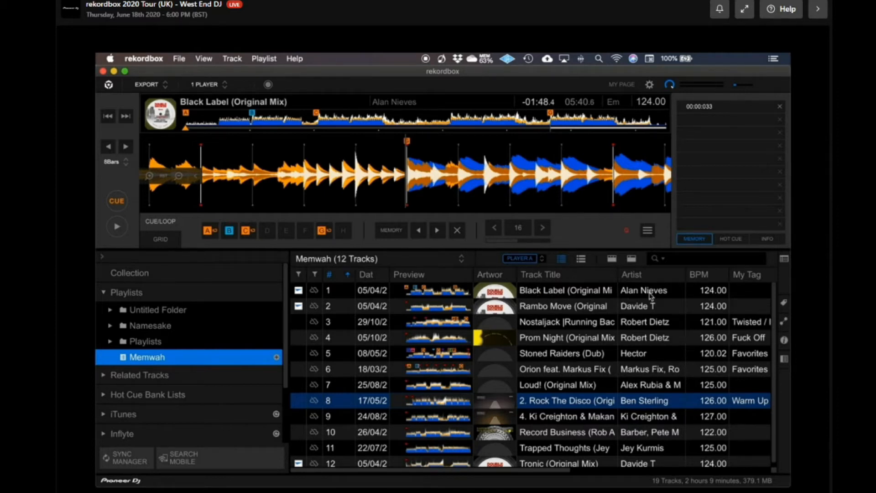
scroll(697, 291, "right", 3)
scroll(698, 291, "right", 8)
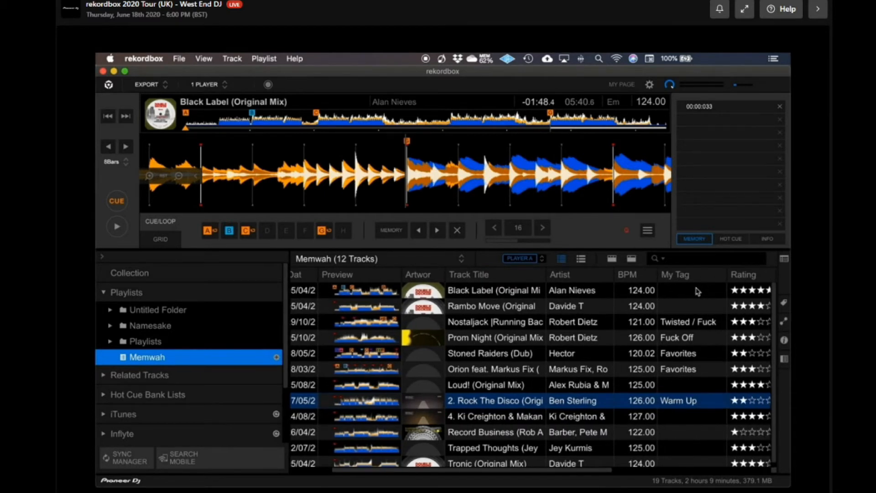
scroll(697, 291, "left", 7)
scroll(697, 291, "left", 3)
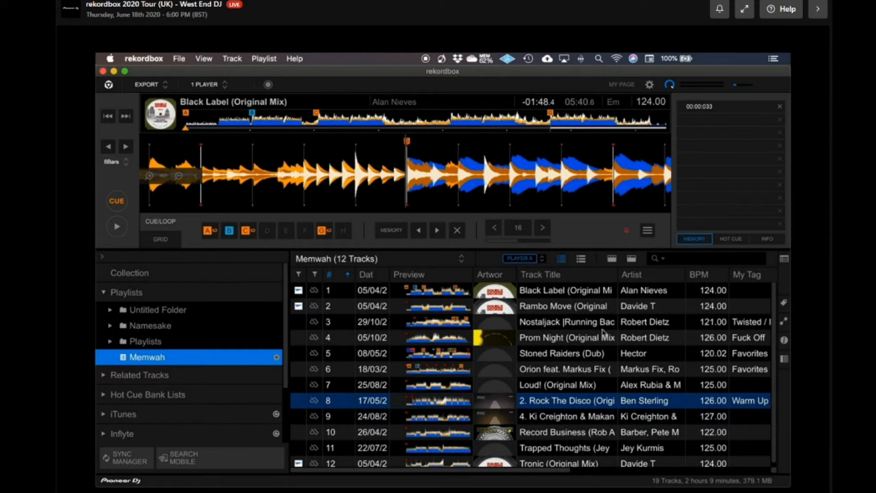
Step: Activate this computer for the Creative Plan on the account page
left_click(624, 85)
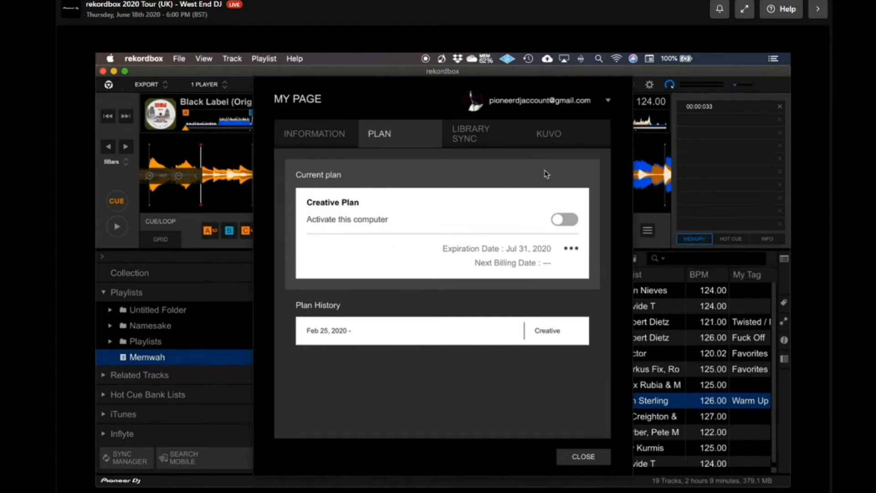
left_click(566, 221)
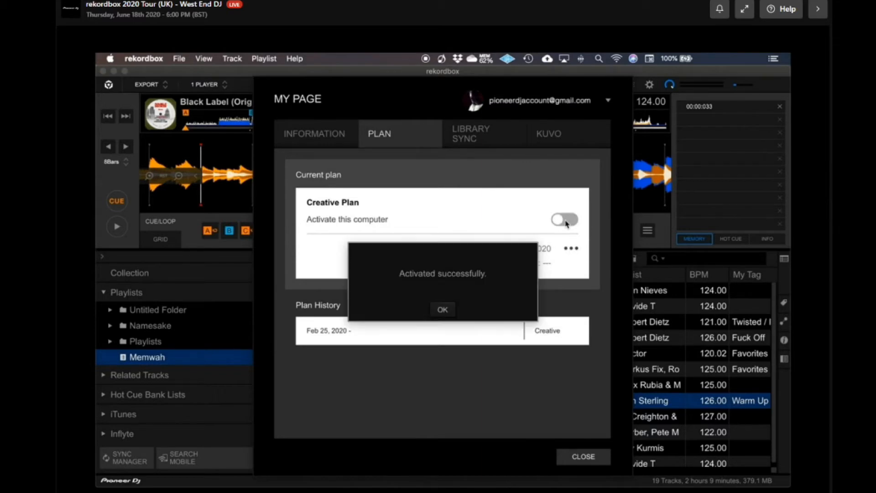
left_click(442, 310)
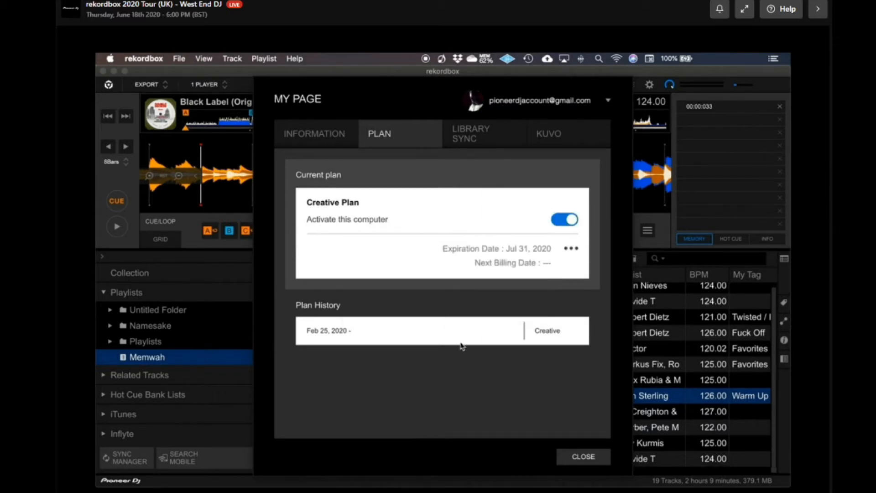
Step: Enable Cloud Library Sync to another device, merging this device's library with the cloud library, and finish the feature introduction
left_click(484, 139)
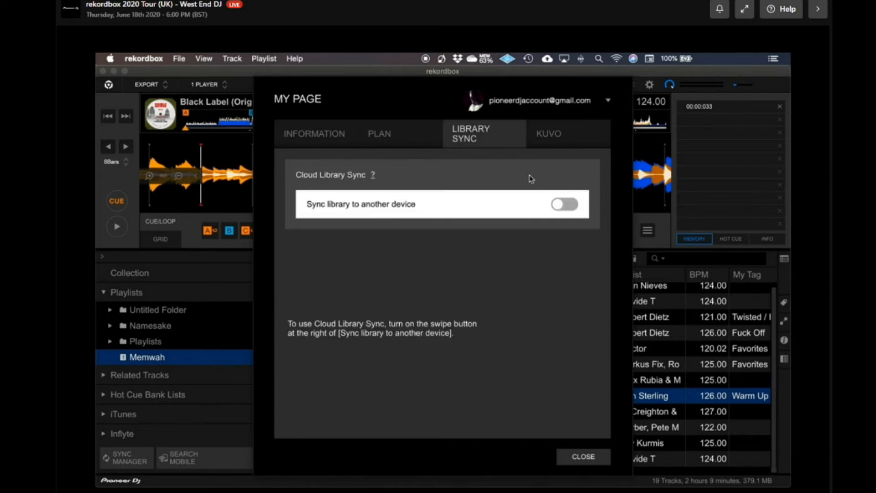
left_click(560, 208)
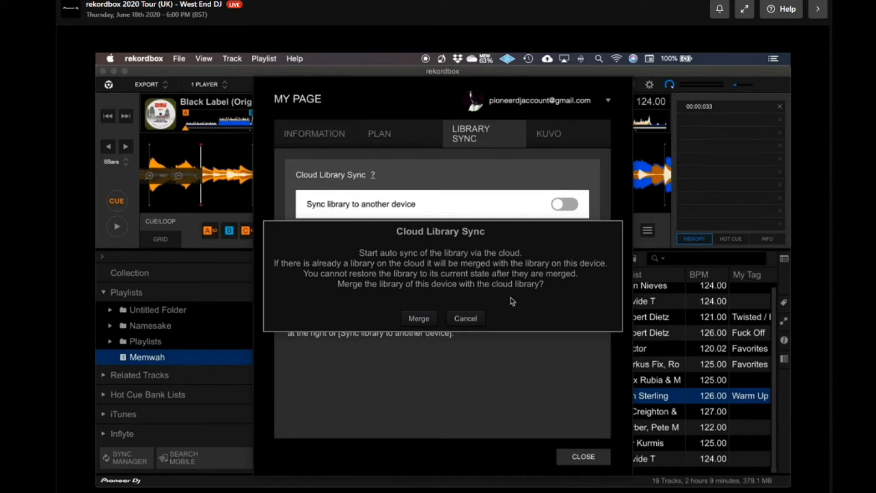
left_click(418, 318)
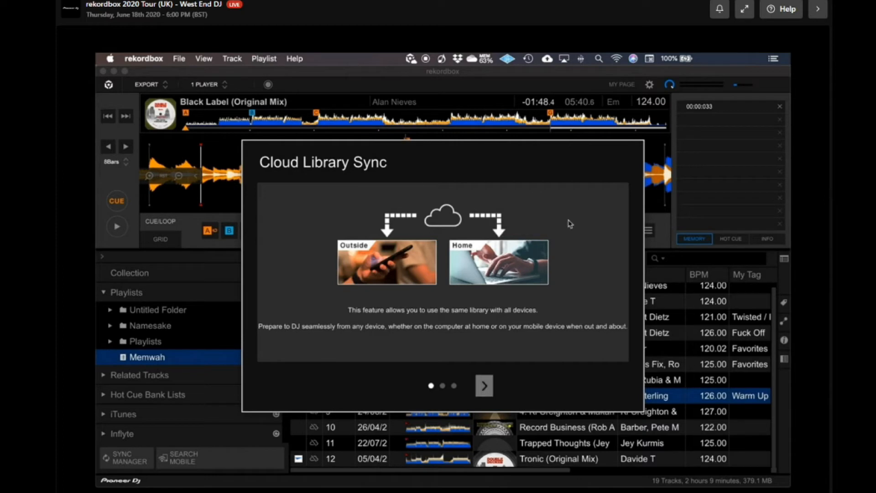
left_click(484, 386)
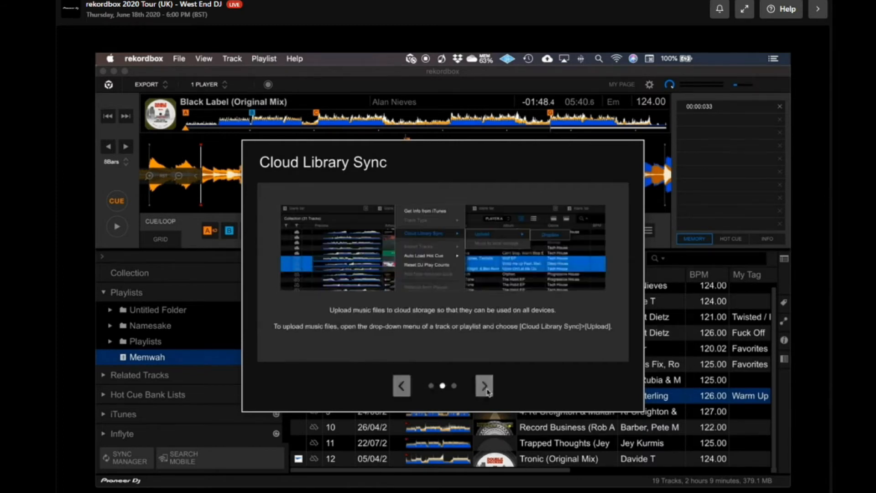
left_click(487, 392)
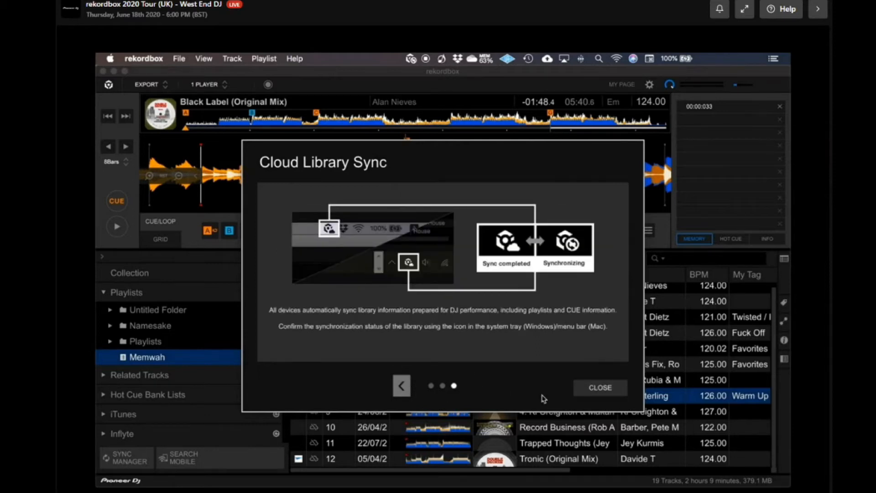
left_click(601, 388)
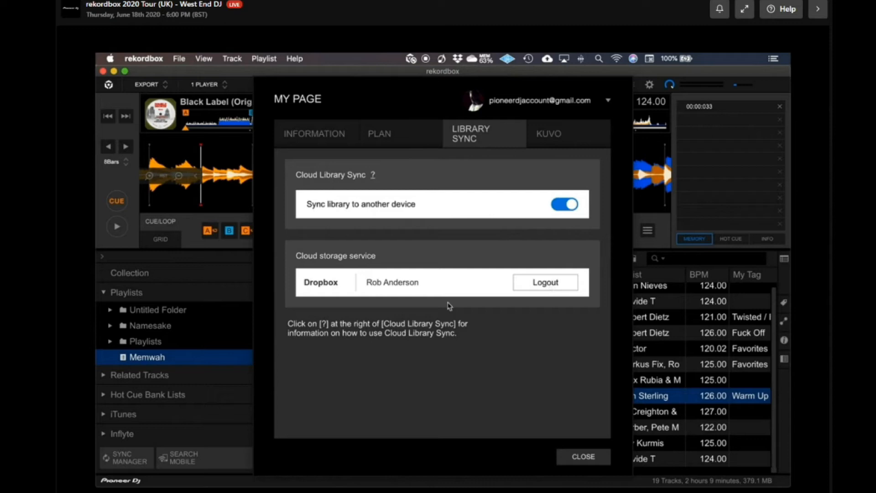
Step: Check the progress of the library sync and close the account page
left_click(475, 321)
mouse_move(412, 62)
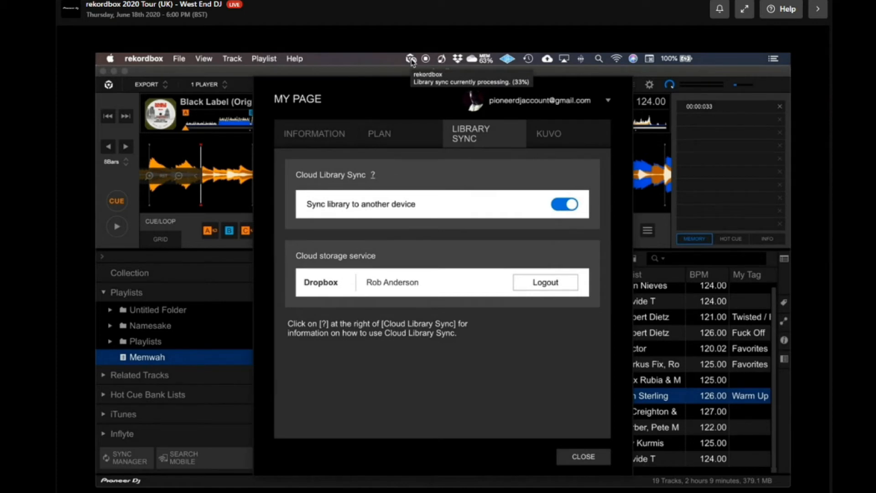
left_click(411, 61)
left_click(482, 118)
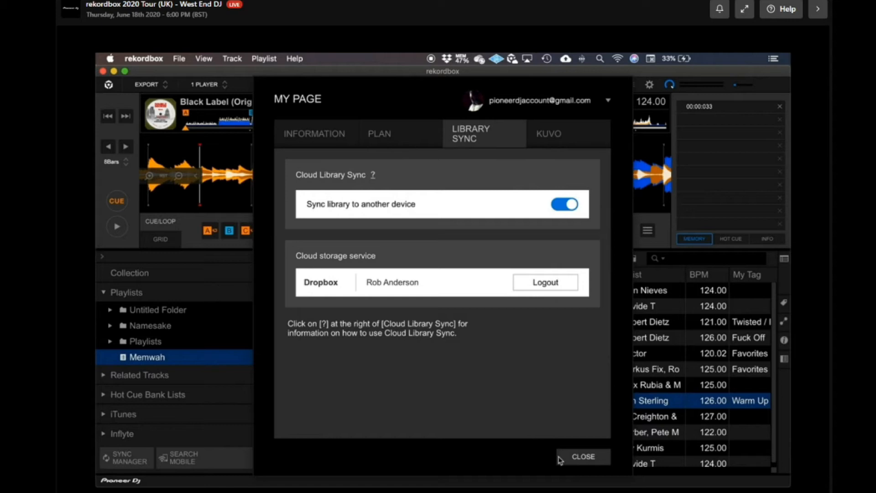
left_click(587, 458)
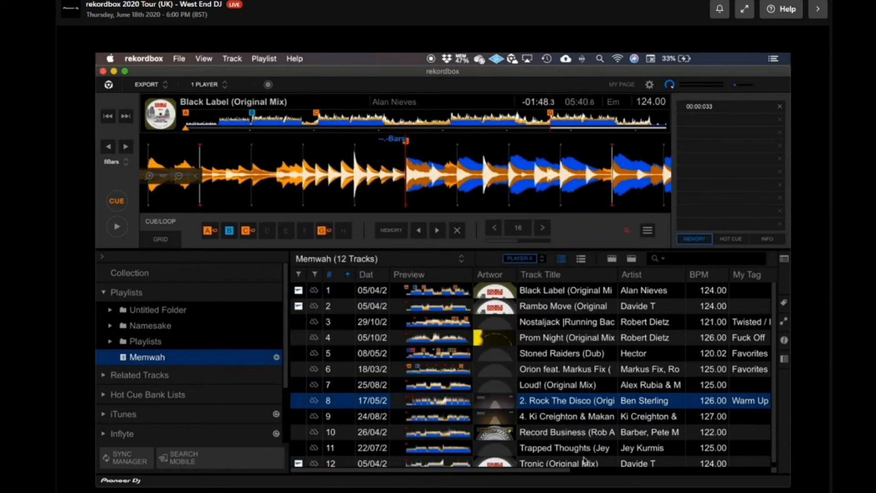
Step: Browse the tracks in the full Collection and return to the Memwah playlist
left_click(154, 274)
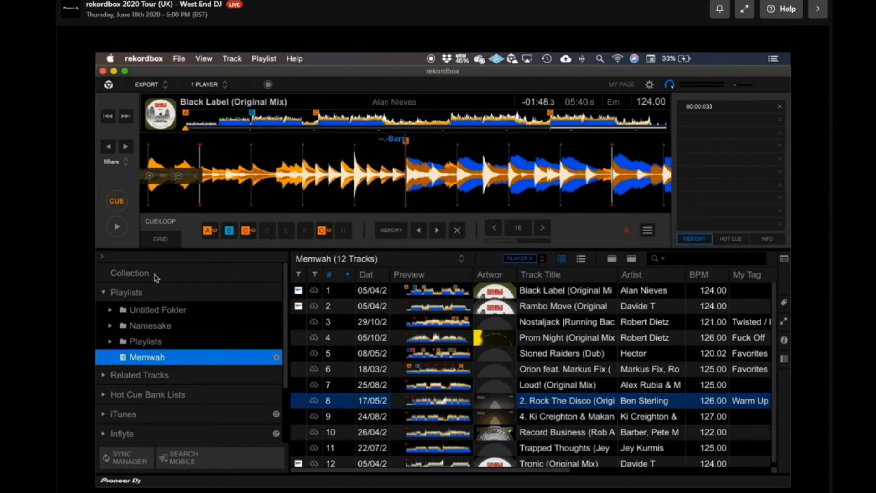
left_click(572, 412)
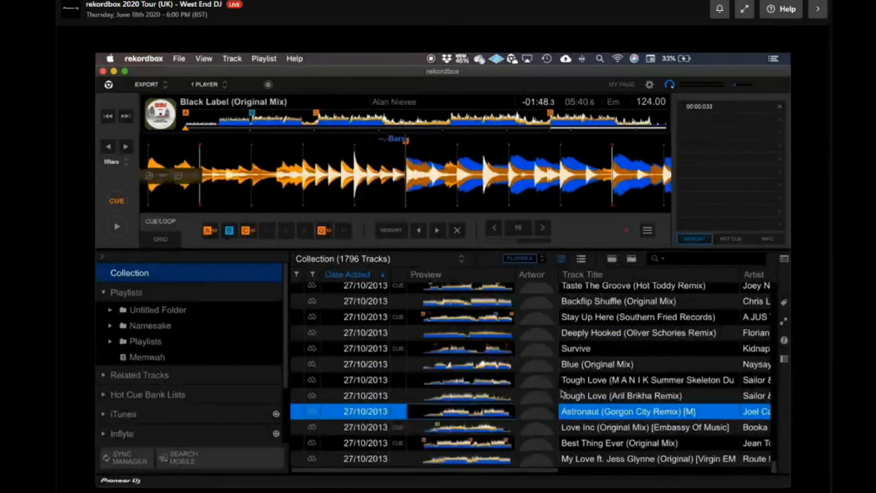
scroll(525, 408, "up", 10)
scroll(522, 406, "up", 20)
scroll(522, 406, "up", 5)
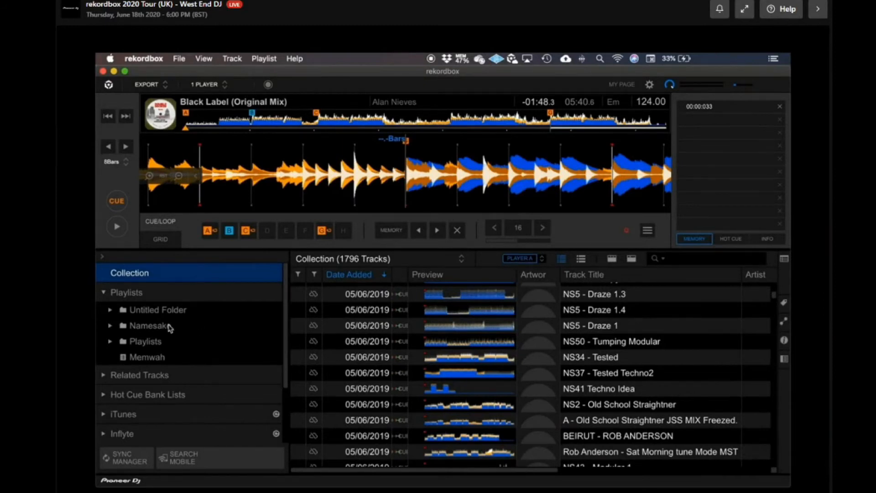
left_click(166, 359)
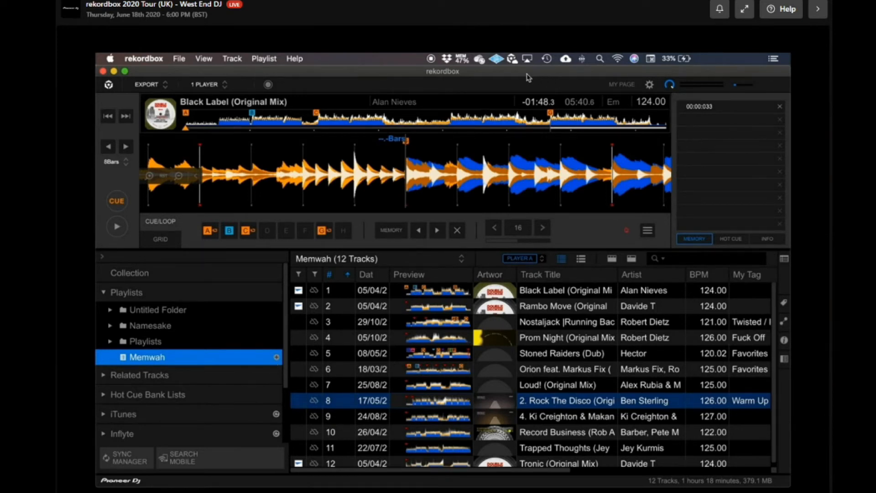
Step: Check the library sync status, start an immediate sync, and review the available sync options
mouse_move(513, 62)
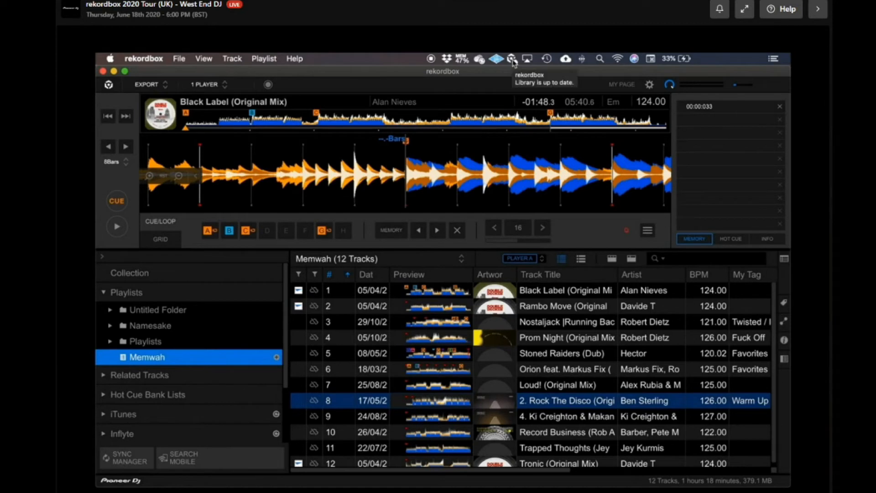
left_click(515, 62)
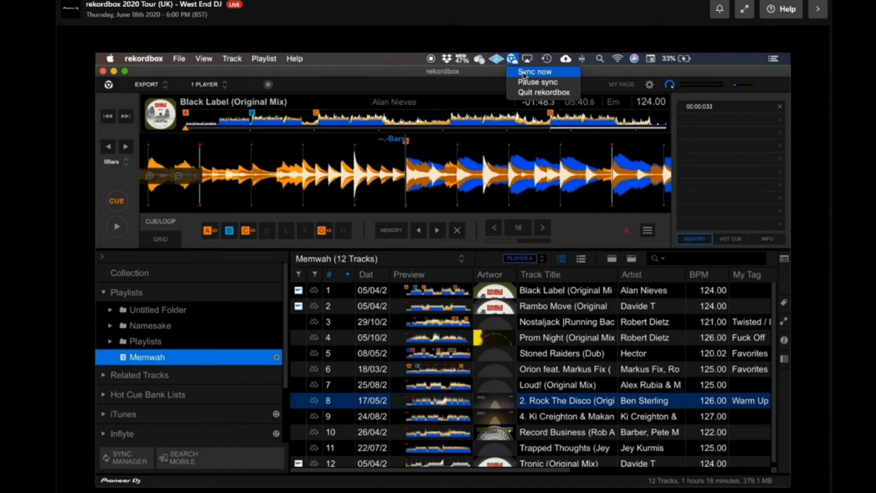
left_click(524, 73)
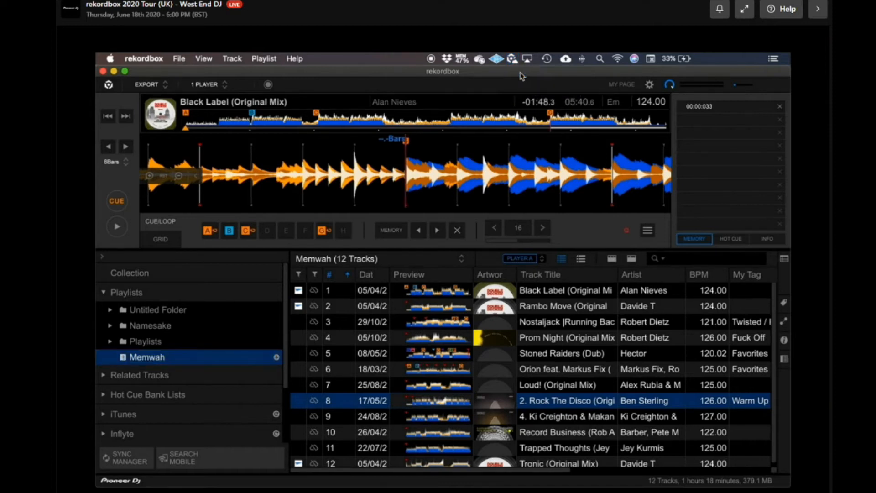
left_click(512, 60)
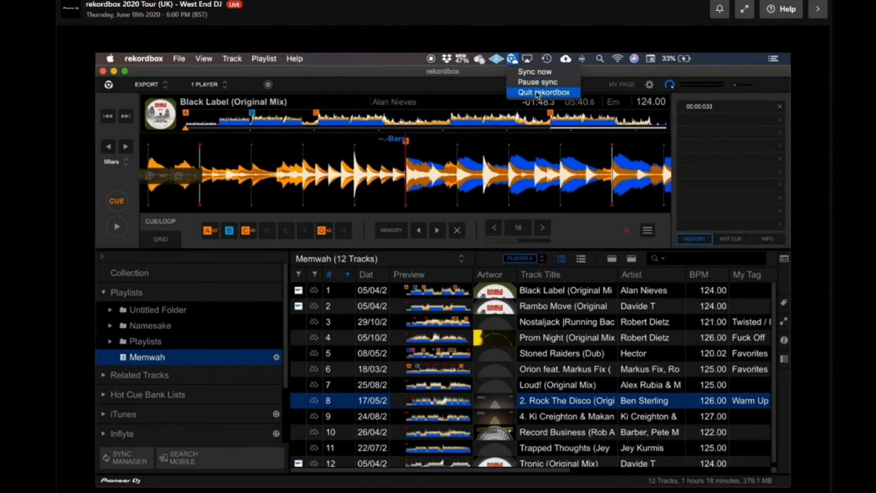
left_click(493, 78)
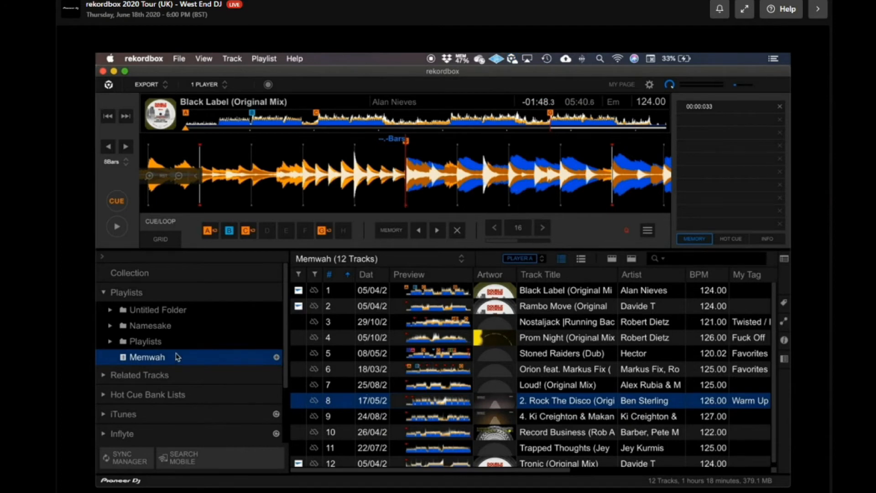
right_click(159, 360)
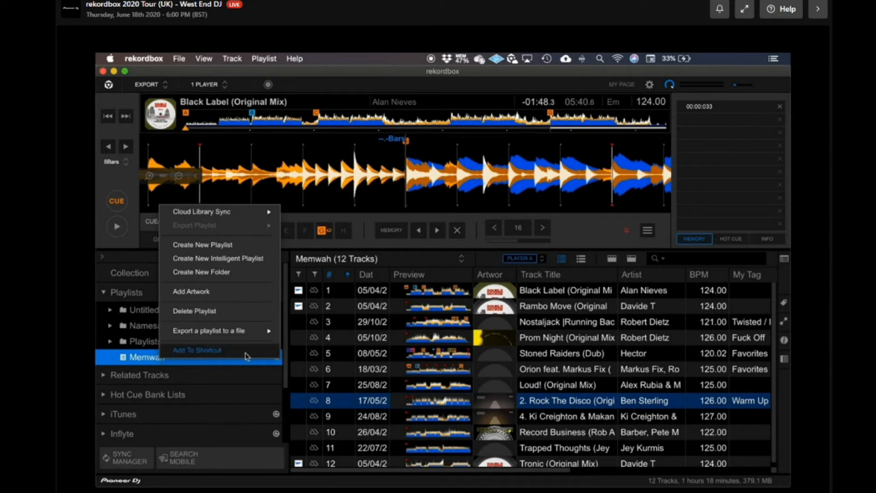
mouse_move(241, 215)
mouse_move(320, 213)
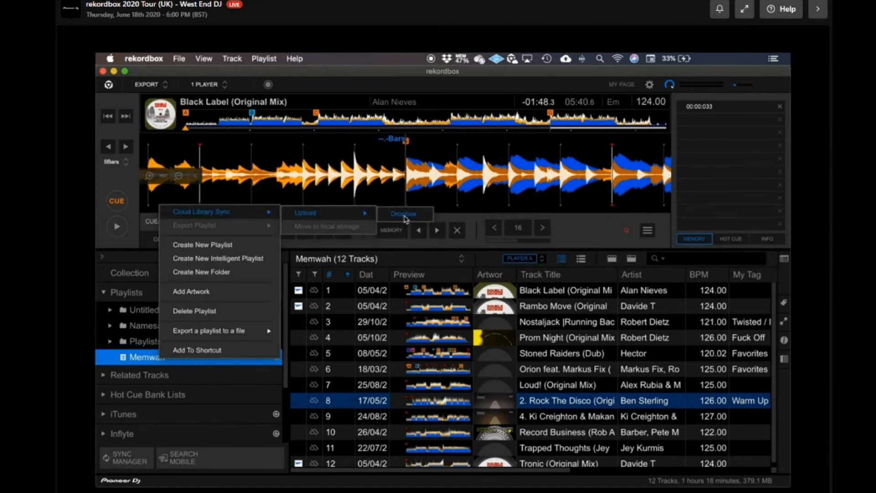
left_click(404, 214)
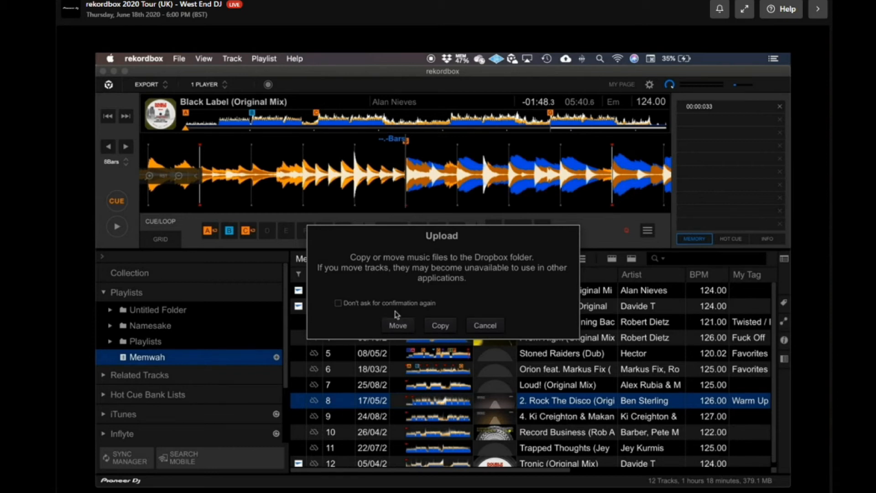
left_click(487, 325)
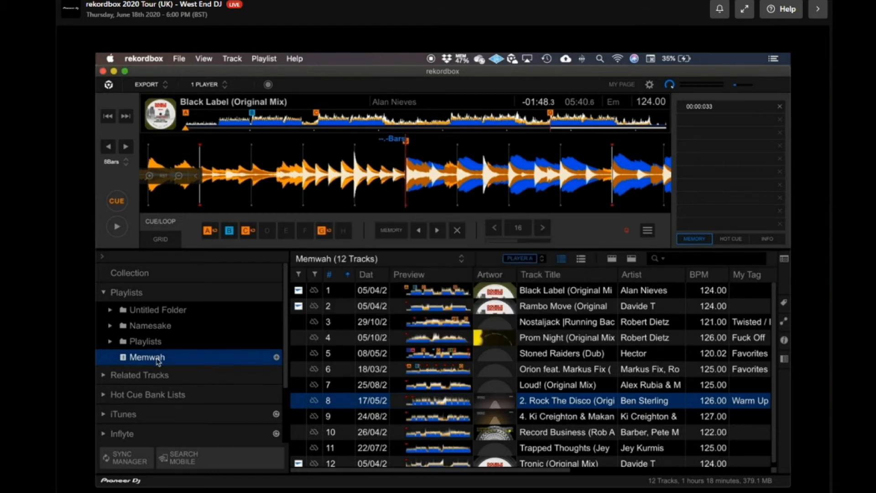
Step: Upload the first three Memwah tracks to Dropbox with the Move option, unloading the loaded track from the player, and check their cloud status
left_click(531, 312)
left_click(532, 294)
left_click(532, 309, "shift")
left_click(532, 323, "shift")
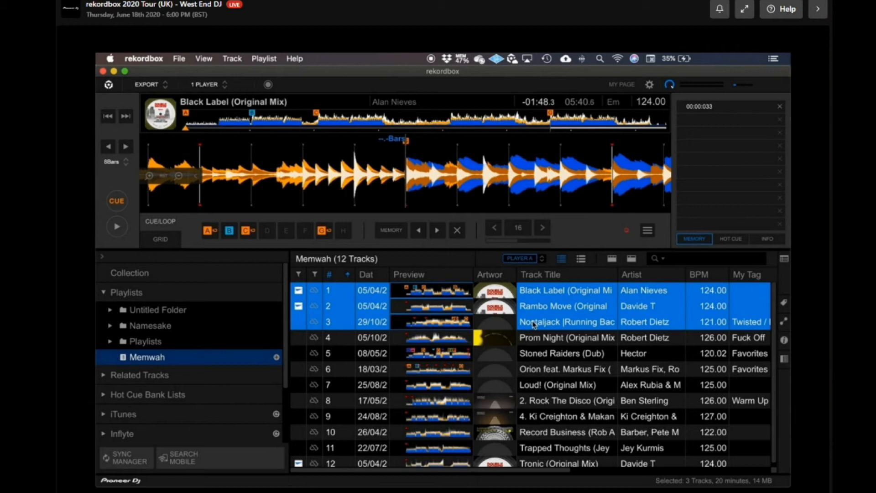
right_click(540, 325)
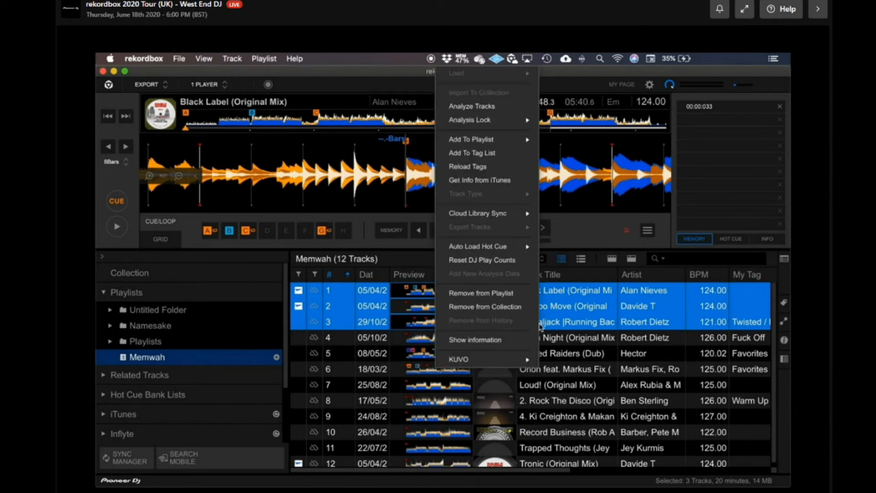
mouse_move(513, 216)
mouse_move(567, 215)
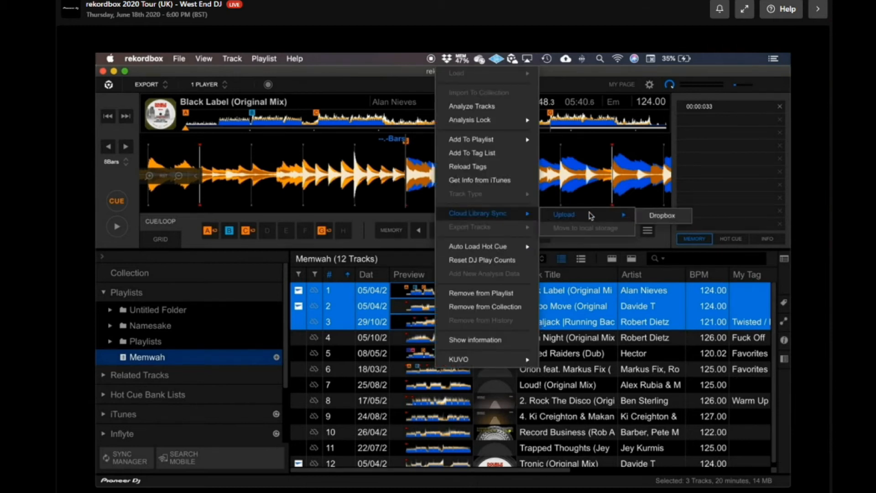
left_click(658, 219)
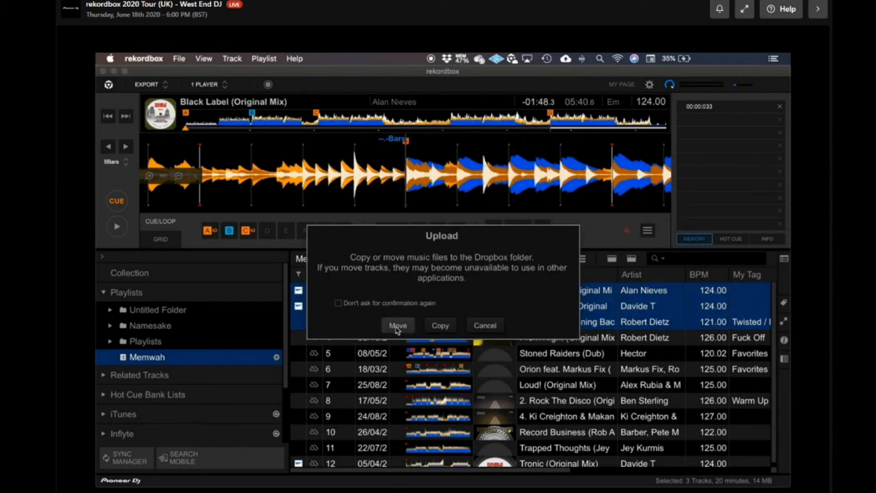
left_click(398, 326)
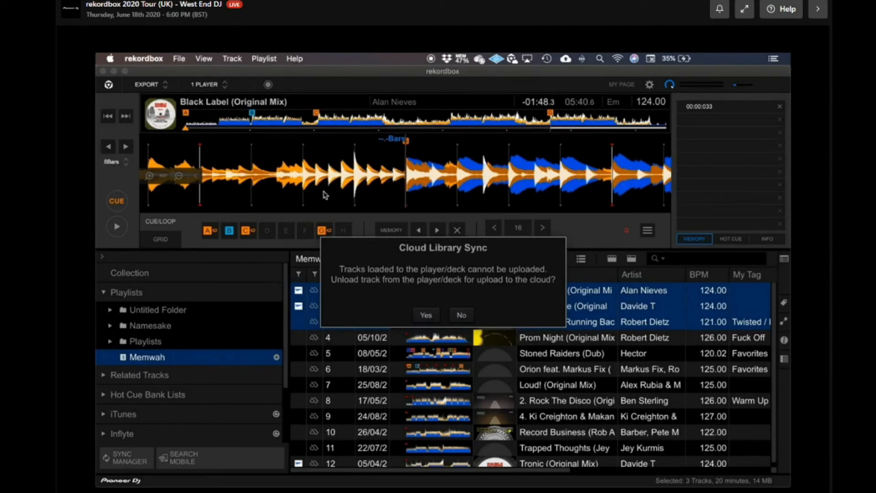
left_click(426, 316)
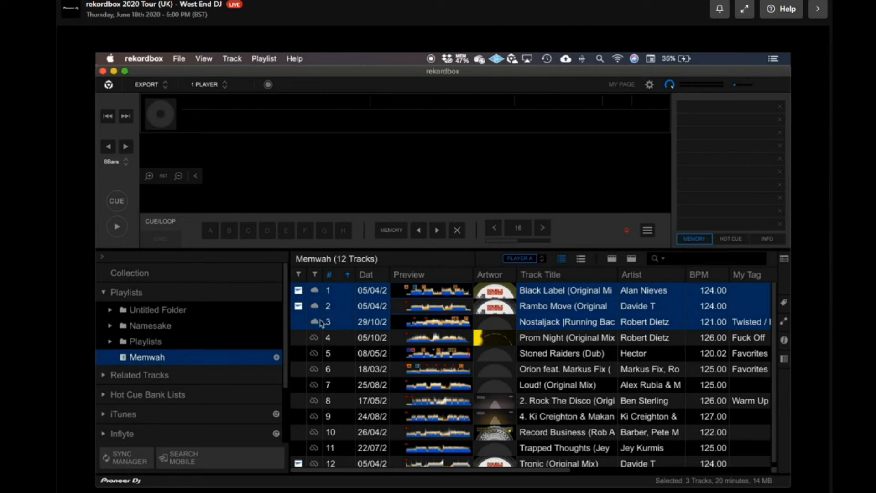
mouse_move(315, 323)
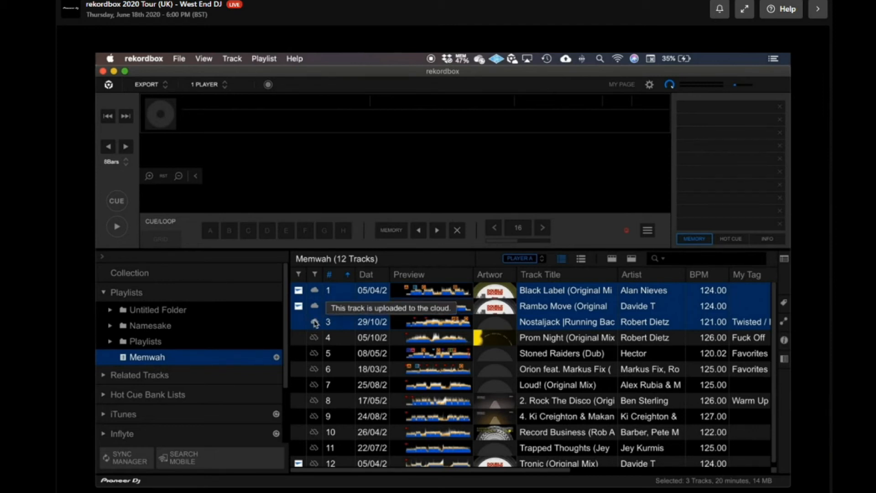
mouse_move(316, 338)
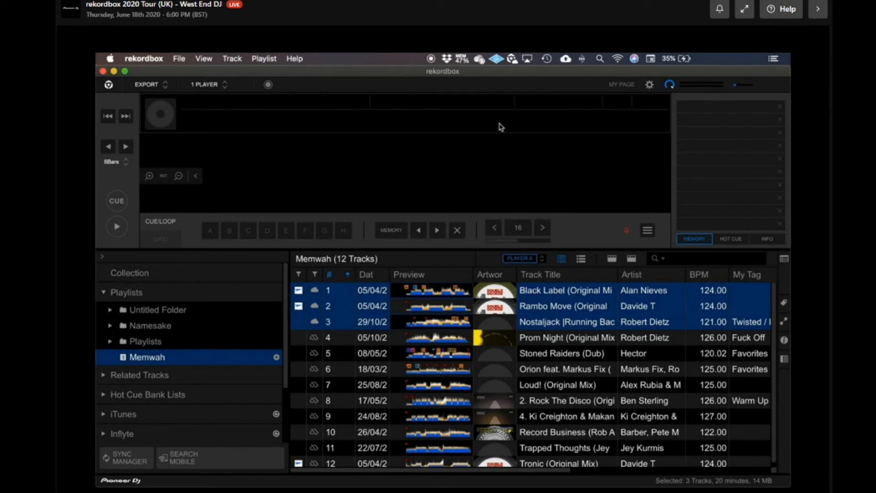
Step: Upload Memwah tracks 4 and 5 to Dropbox with Cloud Library Sync, using the Move option
left_click(537, 344)
left_click(540, 357, "shift")
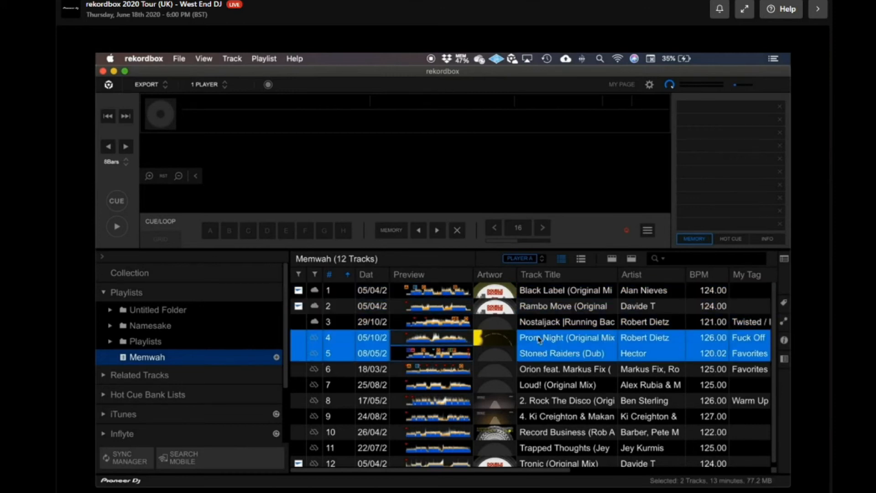
right_click(539, 340)
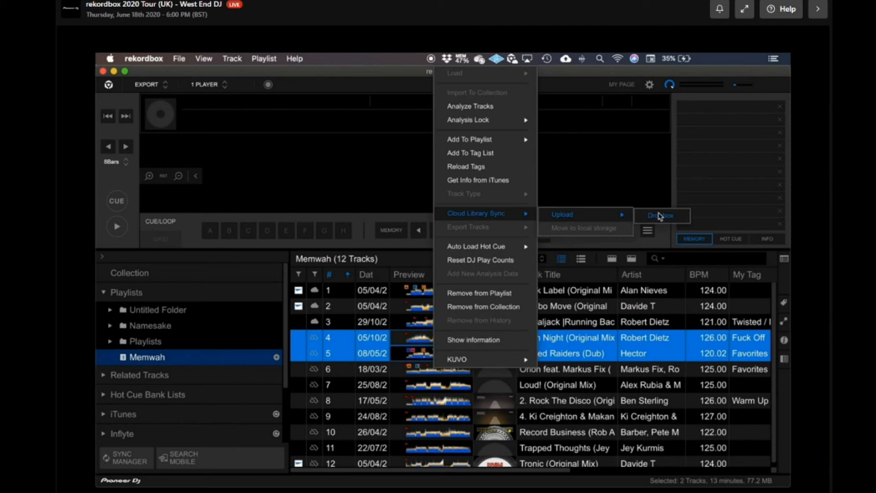
left_click(665, 217)
left_click(386, 325)
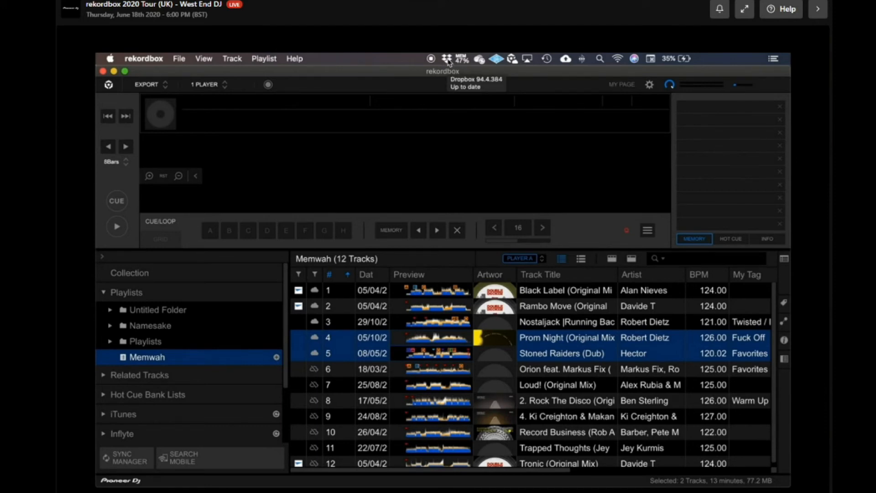
Step: Upload Memwah tracks 6 to 9 to Dropbox with the Move option and check the Dropbox sync status
left_click(529, 372)
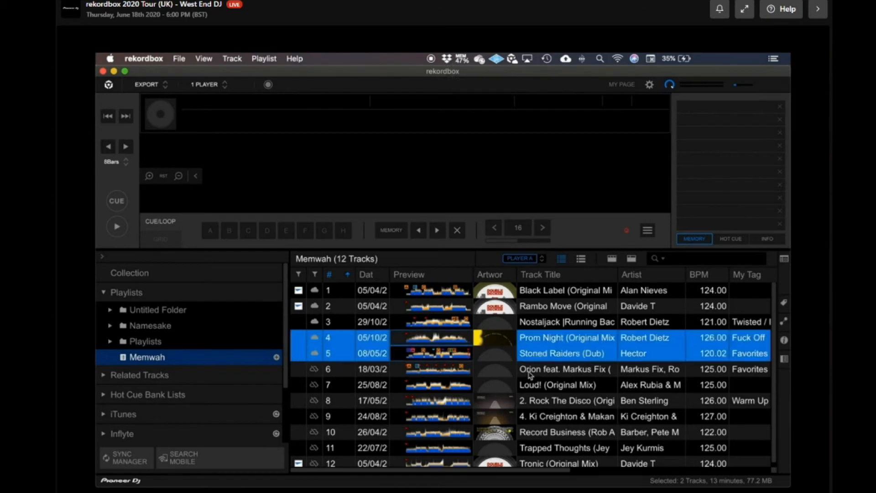
left_click(539, 397, "super")
left_click(539, 386, "super")
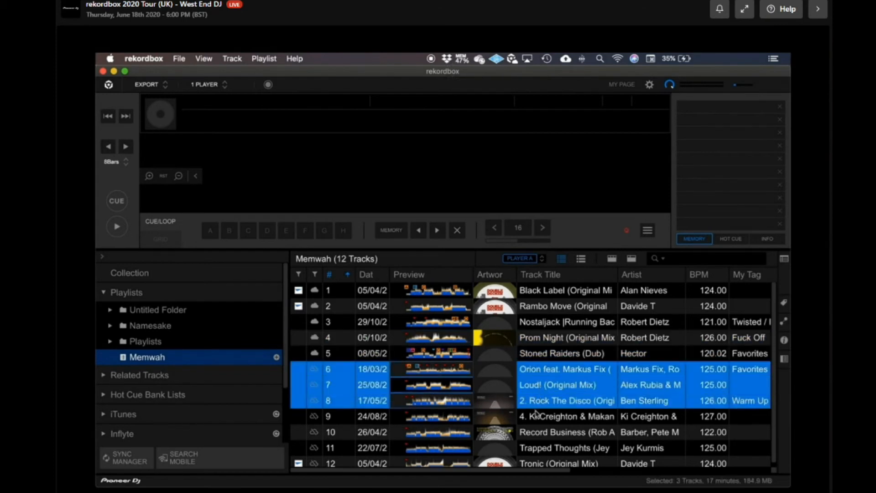
left_click(538, 414, "super")
right_click(541, 372)
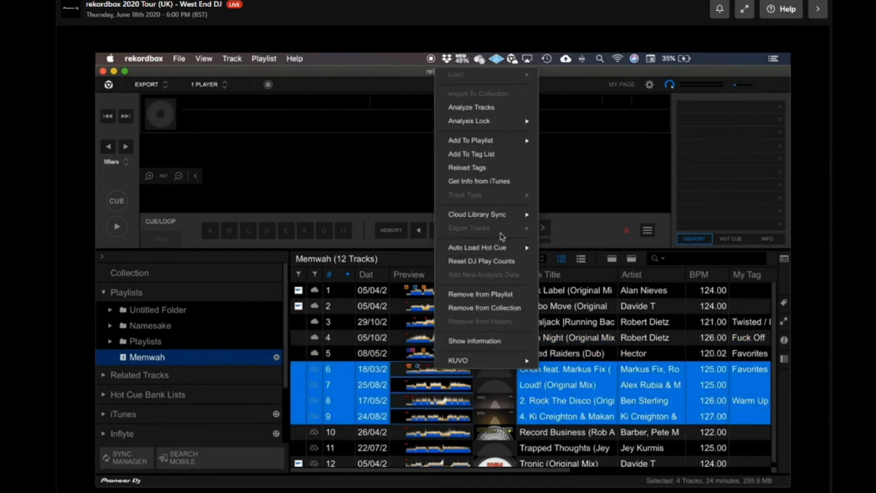
mouse_move(501, 215)
mouse_move(607, 218)
left_click(659, 218)
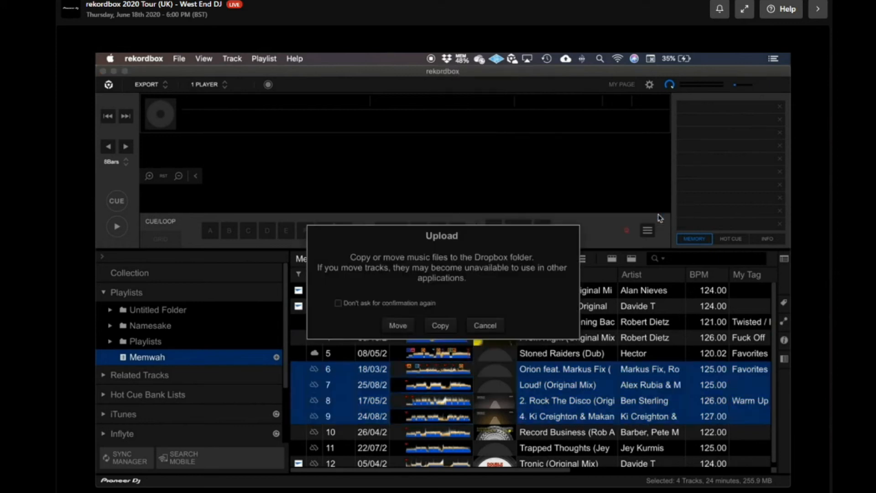
left_click(395, 323)
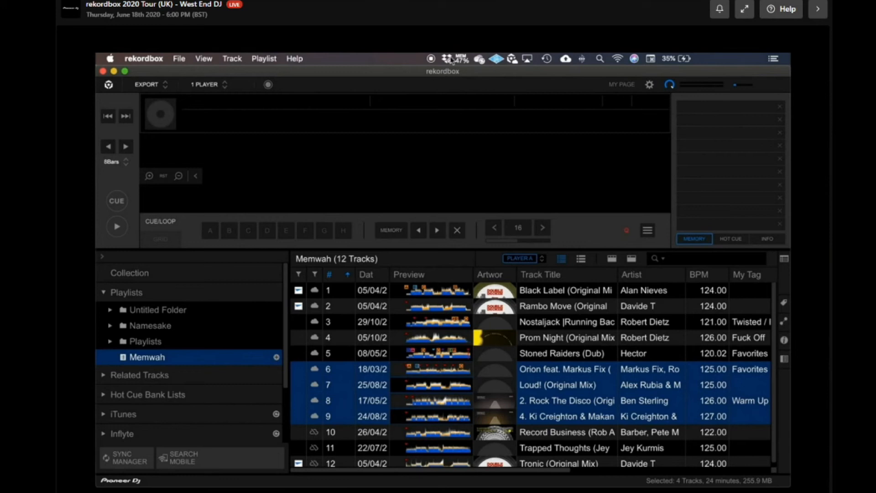
mouse_move(450, 60)
Step: Review the Cloud Library Sync options for uploaded tracks 8 and 9, including Move to local storage
left_click(547, 421)
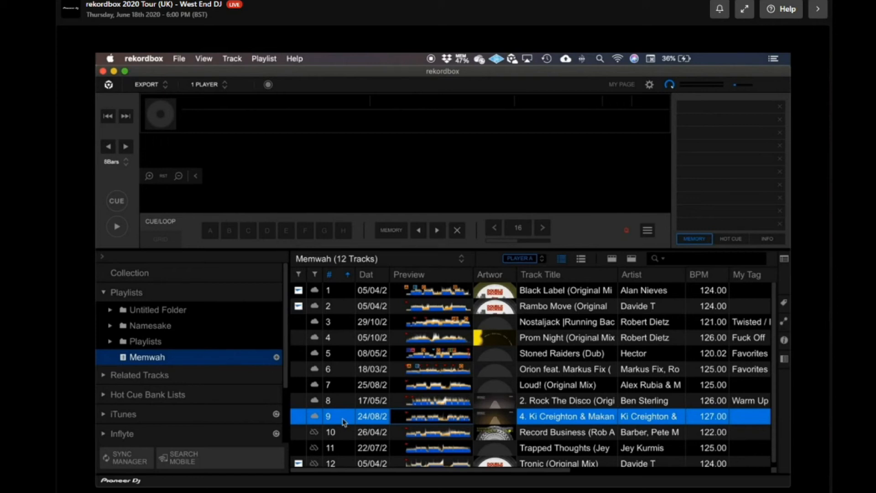
left_click(556, 425)
left_click(554, 403)
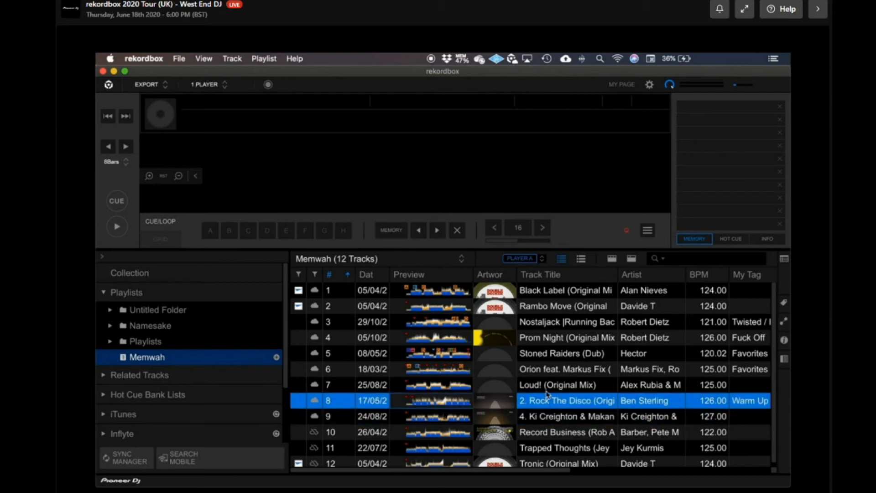
left_click(549, 421)
left_click(550, 405, "super")
left_click(544, 405, "super")
left_click(542, 403, "super")
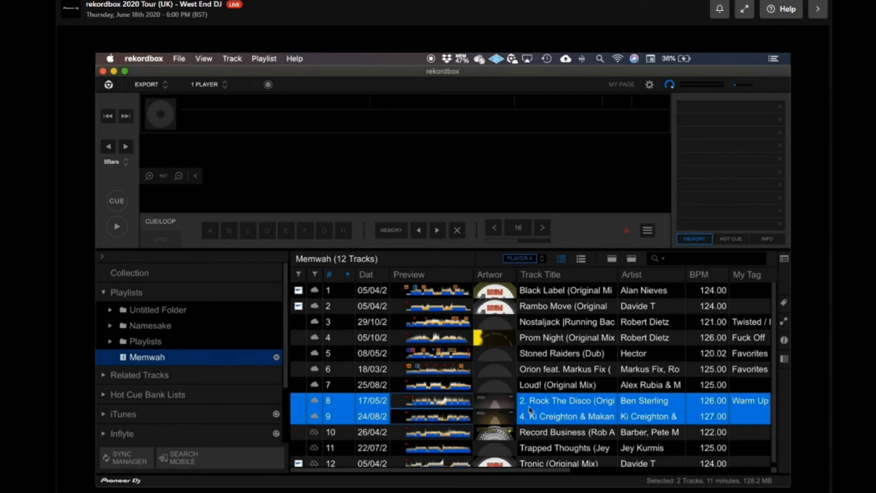
right_click(533, 402)
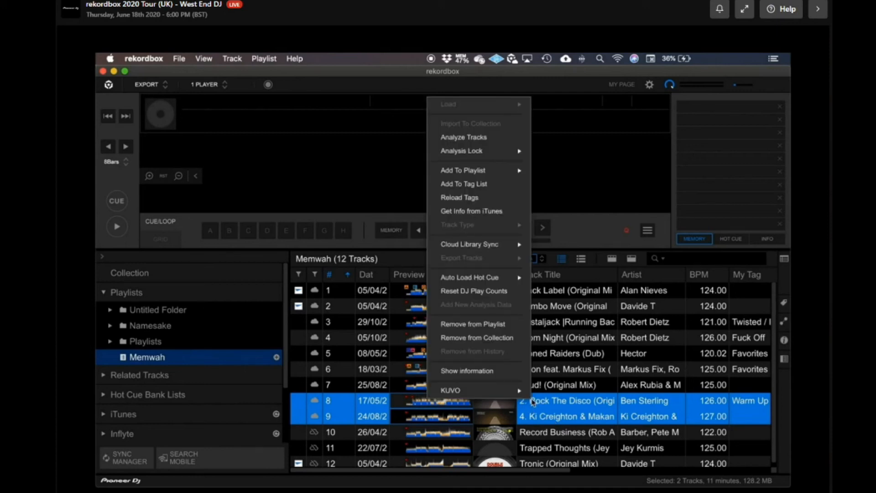
mouse_move(498, 248)
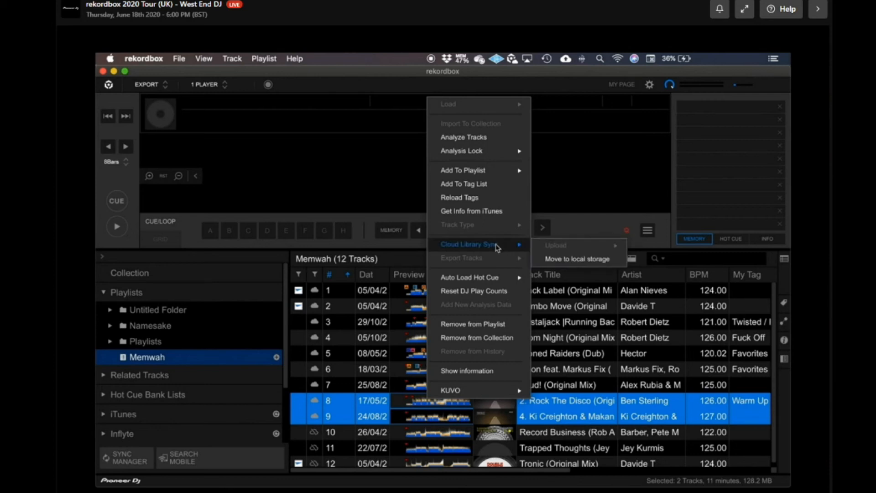
left_click(569, 261)
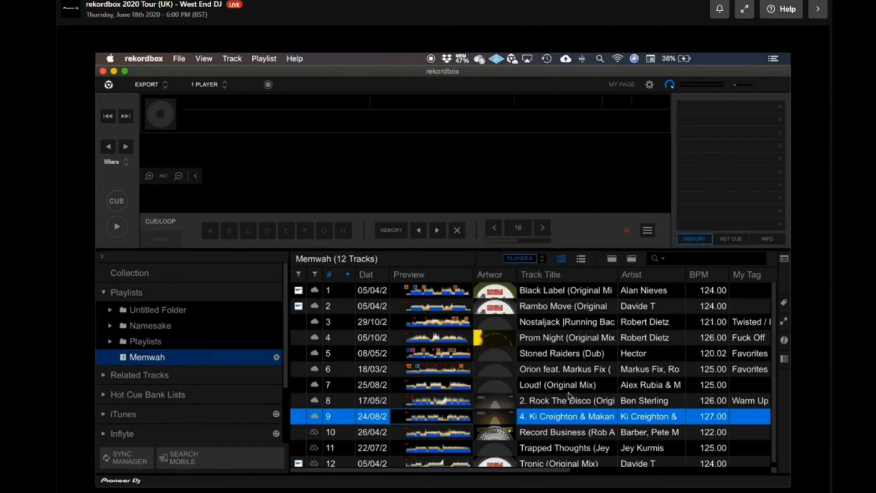
Step: Move Memwah tracks 2 and 4 back to local storage and check their cloud status
left_click(553, 343)
left_click(553, 308, "super")
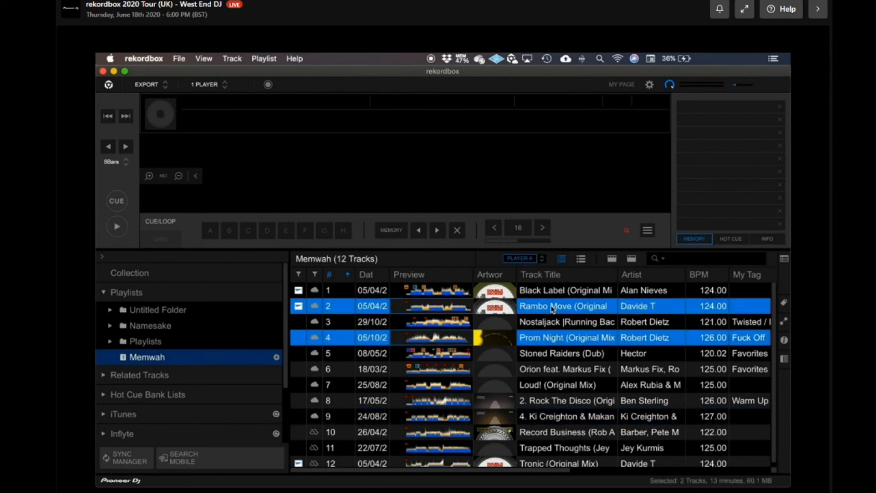
right_click(543, 307)
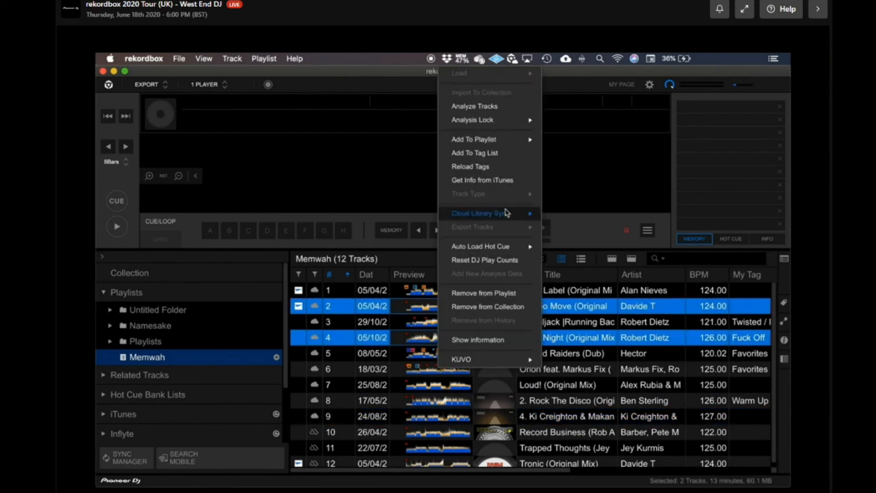
mouse_move(507, 214)
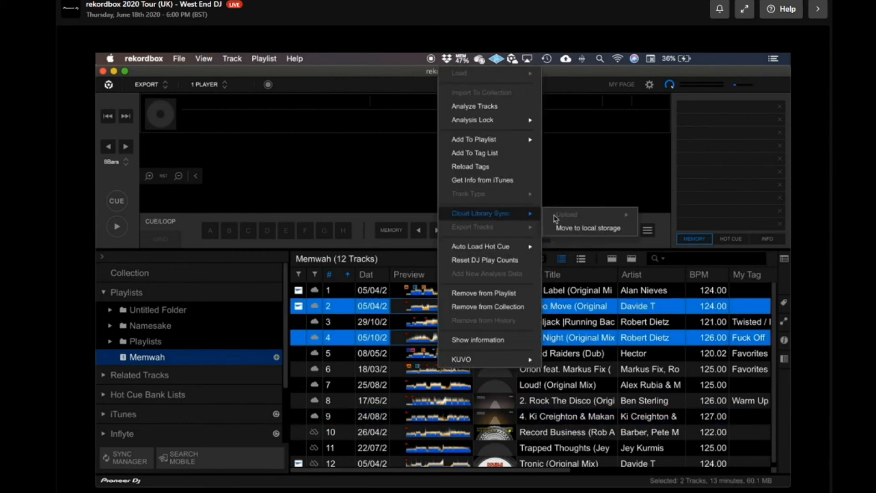
left_click(591, 229)
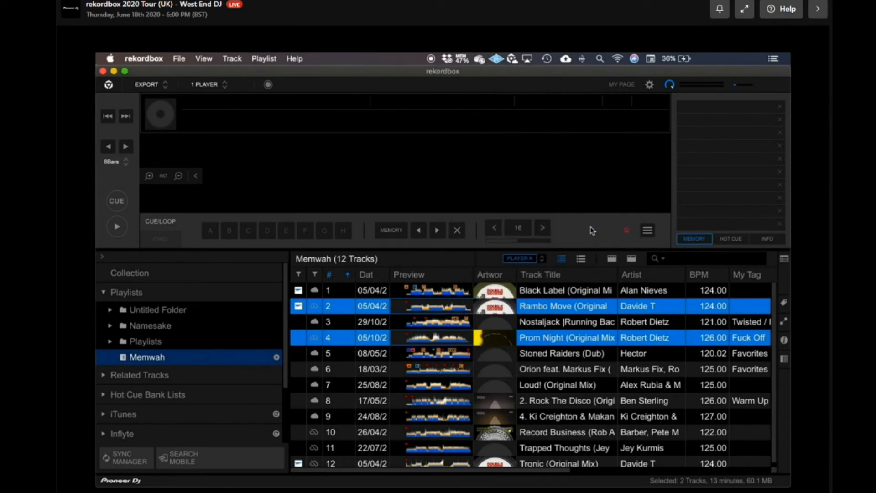
left_click(316, 339)
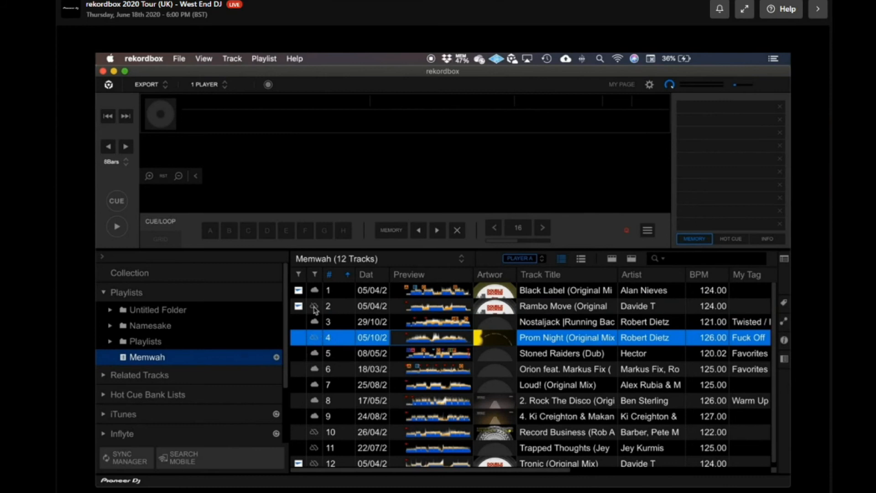
mouse_move(314, 310)
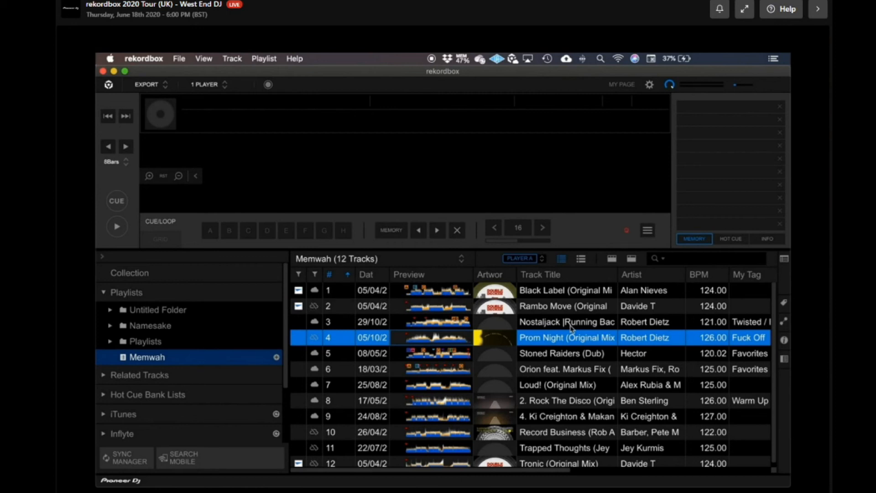
Step: Select all tracks in the full Collection and bring up the Cloud Library Sync option for uploading them to Dropbox
left_click(187, 279)
left_click(587, 369)
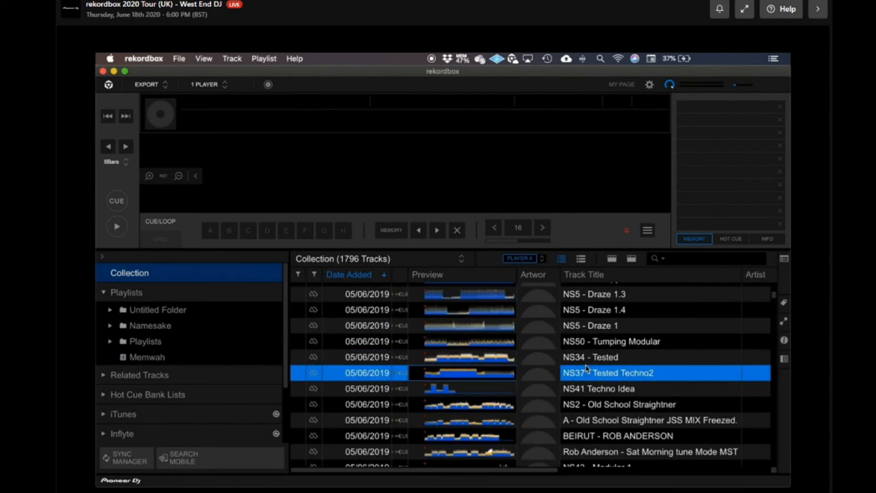
key("super+a")
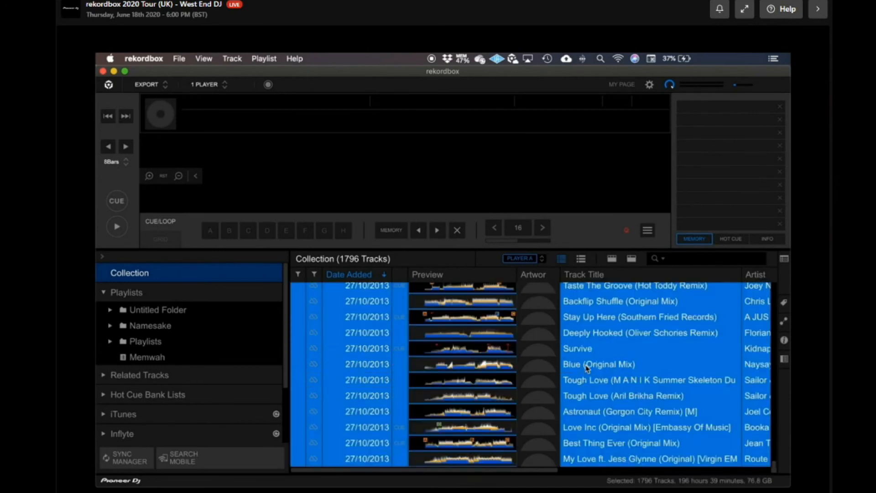
right_click(587, 369)
mouse_move(547, 214)
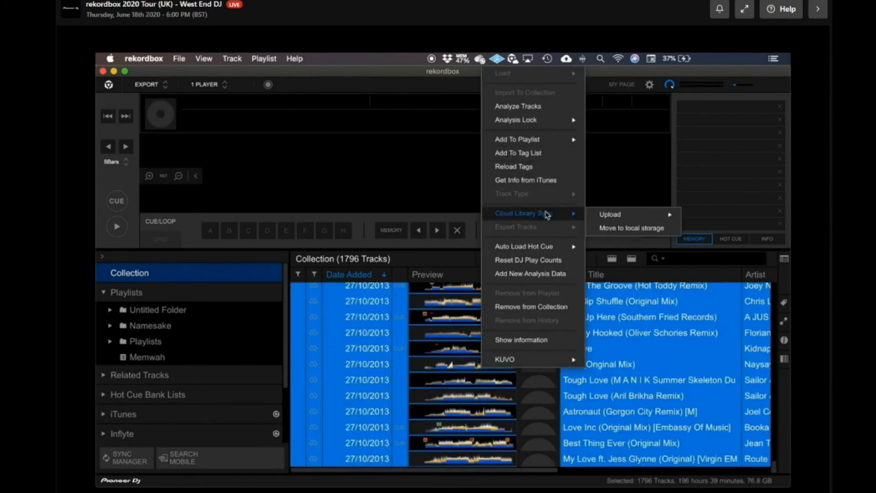
mouse_move(629, 218)
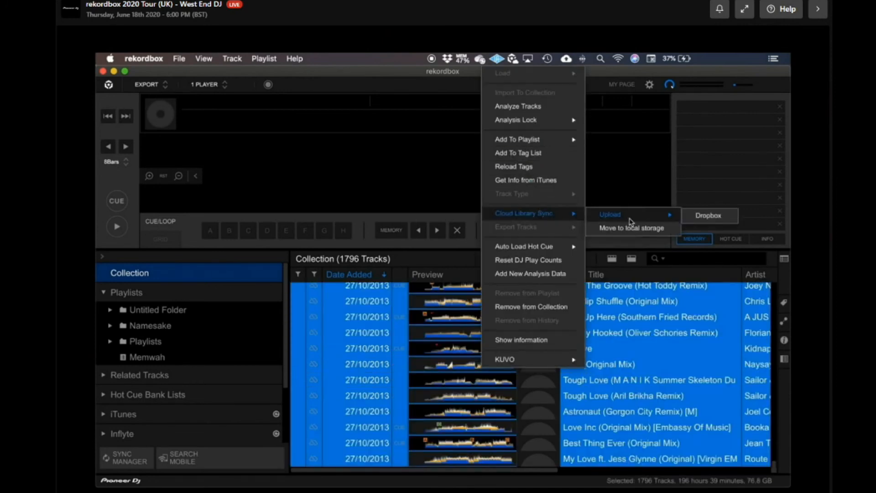
left_click(718, 218)
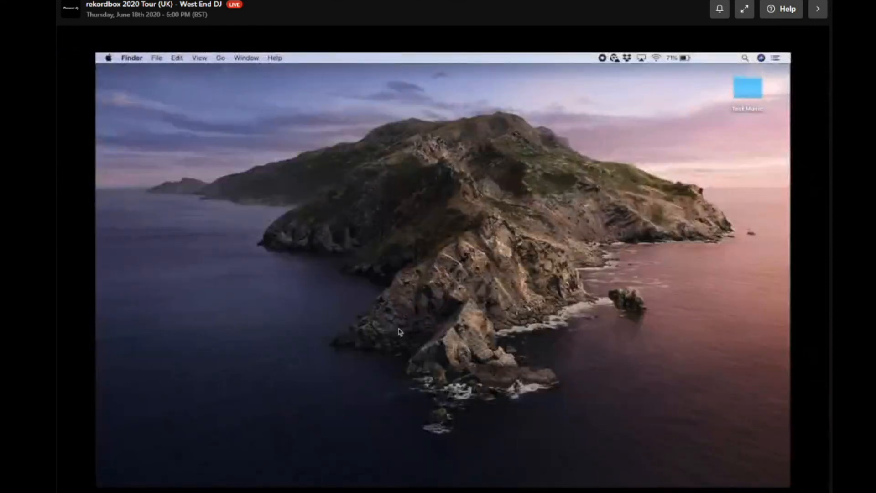
Step: Switch to rekordbox on the second computer
key("ctrl+Up")
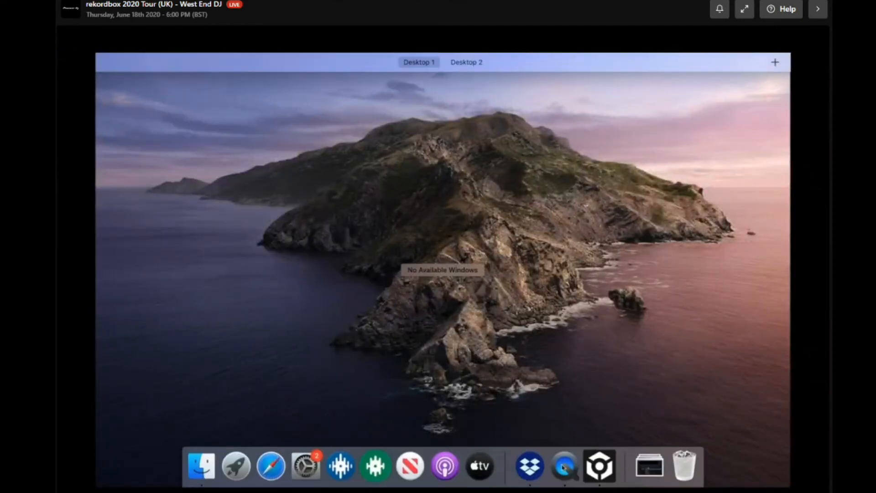
left_click(599, 396)
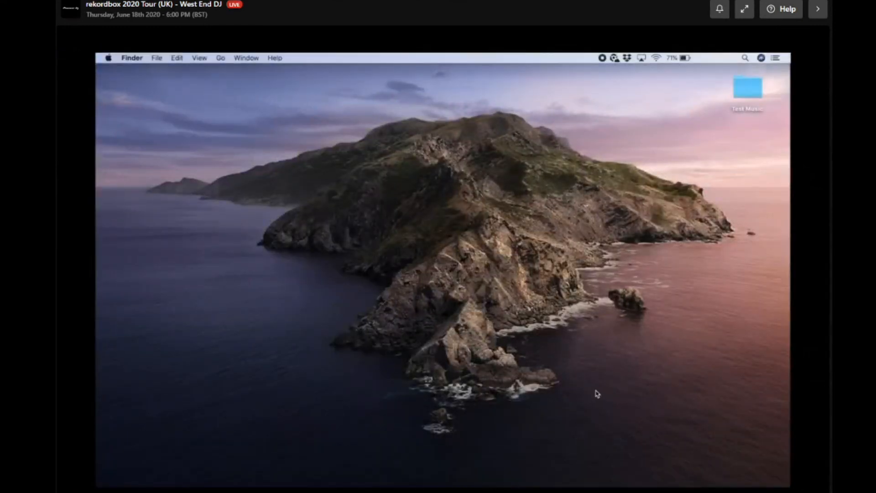
key("ctrl+Up")
left_click(601, 475)
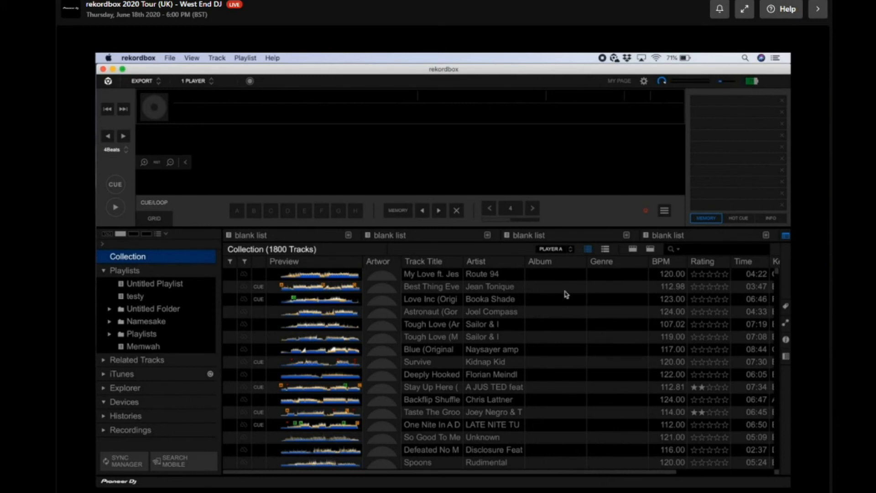
Step: Check the account's plan and library sync settings on the second computer, and inspect the storage status of a Collection track
left_click(622, 81)
left_click(411, 149)
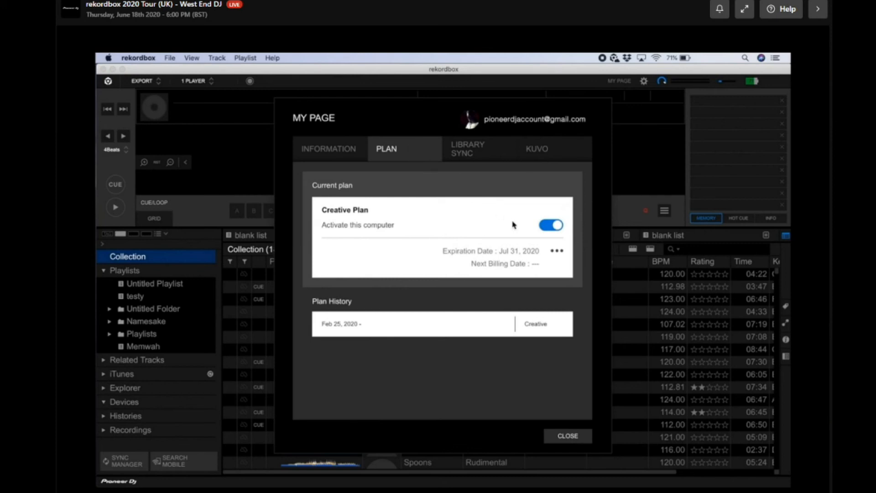
left_click(479, 150)
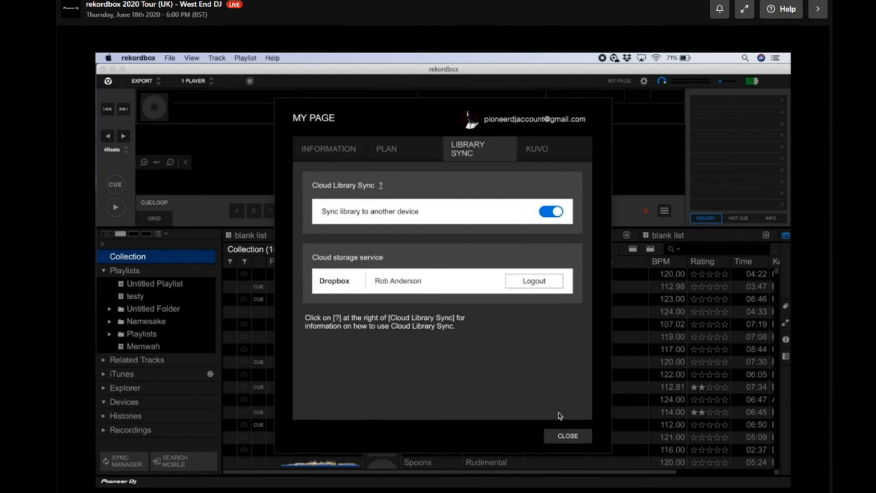
left_click(570, 437)
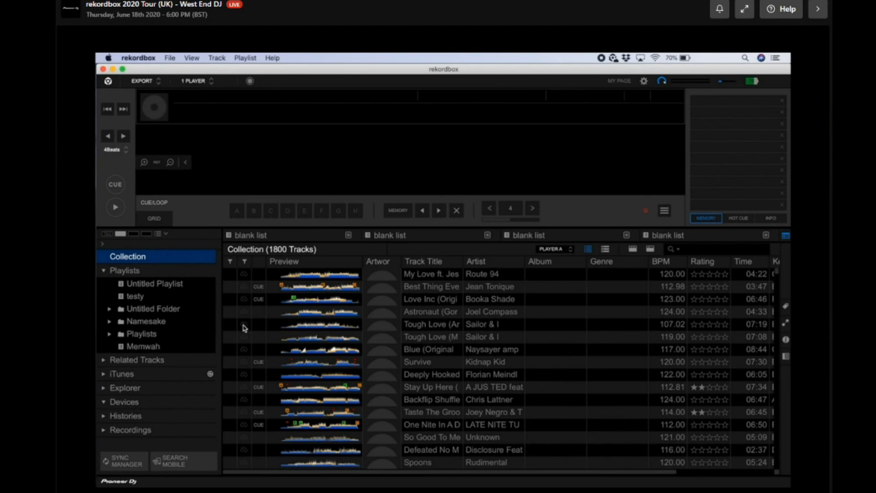
mouse_move(244, 327)
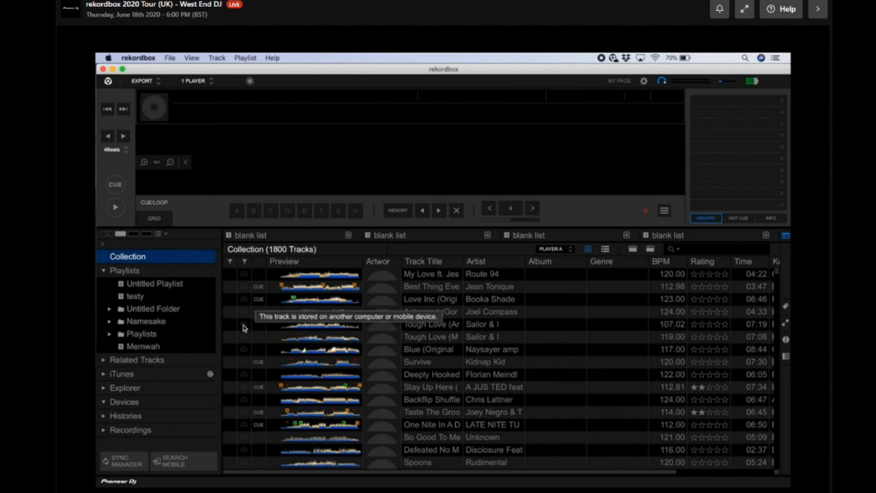
Step: Open the Memwah playlist and try to load track 12, Tronic, into the player
left_click(151, 348)
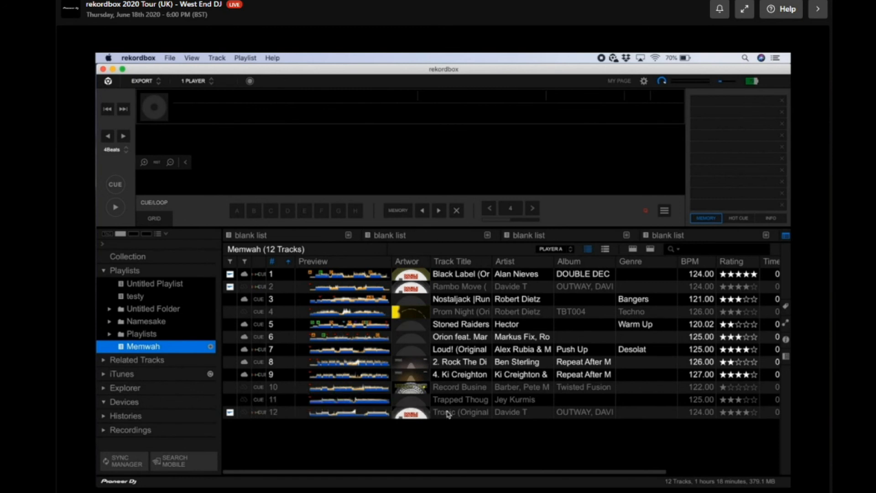
left_click_drag(447, 413, 413, 178)
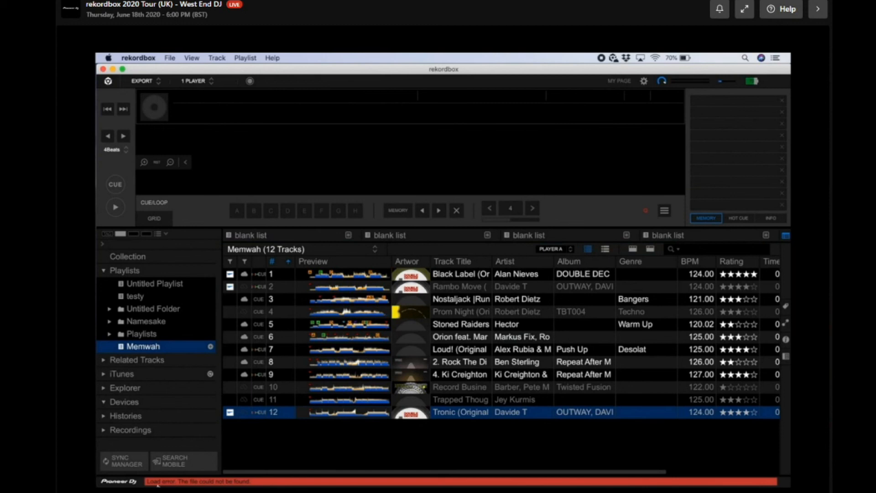
left_click(296, 458)
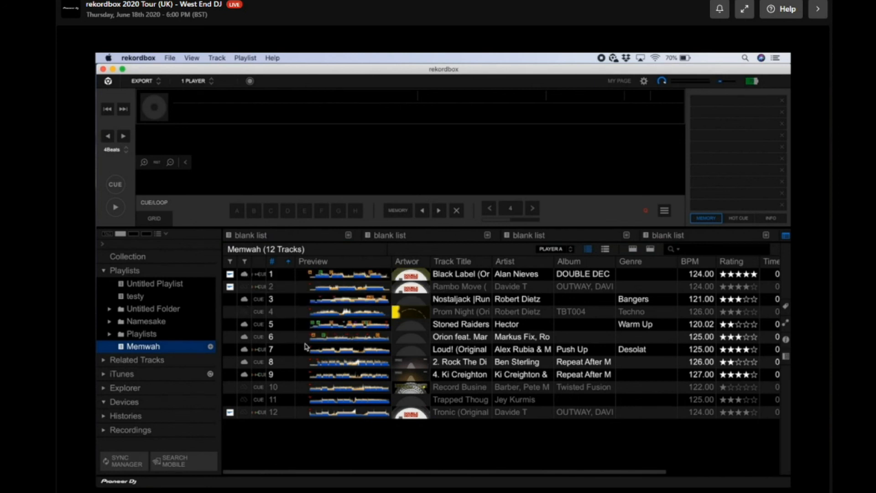
Step: Load track 6, Orion feat. Markus Fix (Original Mix), into the player and check the rekordbox library sync status
left_click_drag(453, 344, 373, 164)
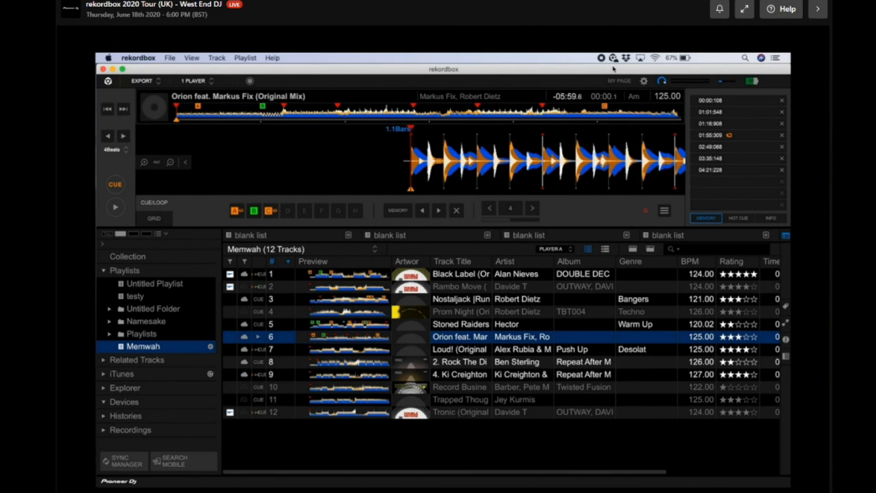
mouse_move(615, 59)
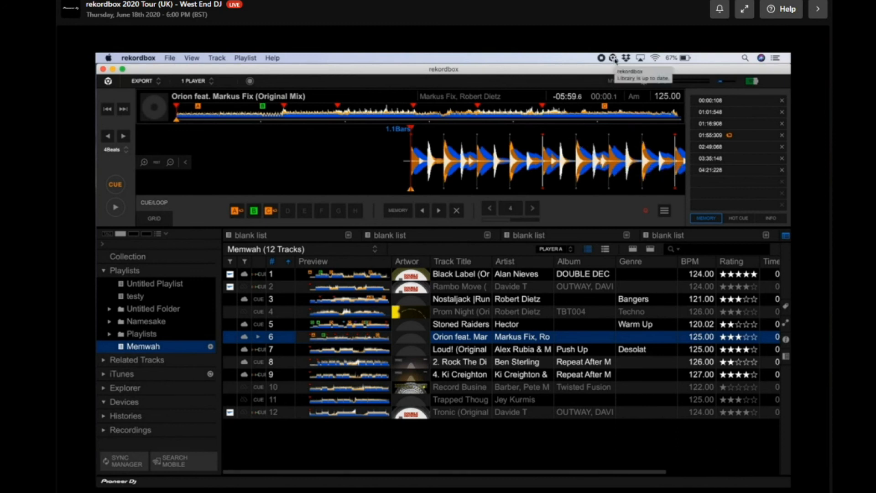